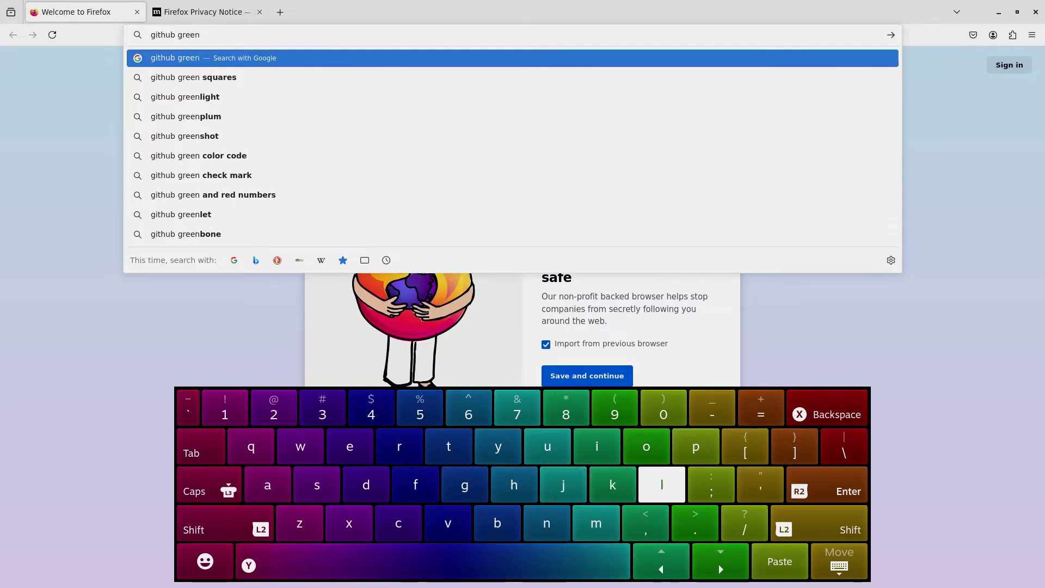
Step: Search the web for 'github greenlight' from Firefox's address bar
text(li)
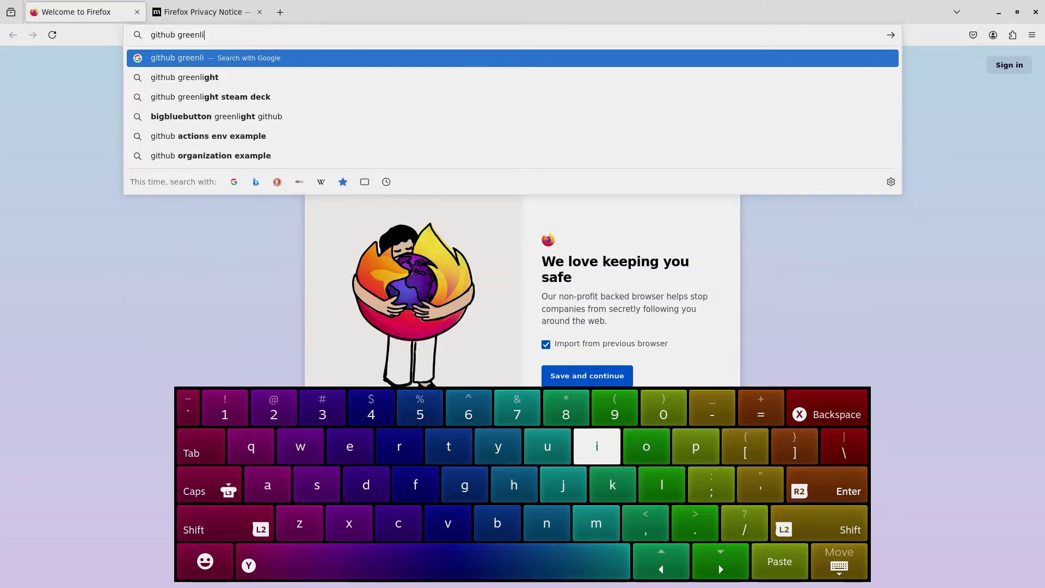
text(g)
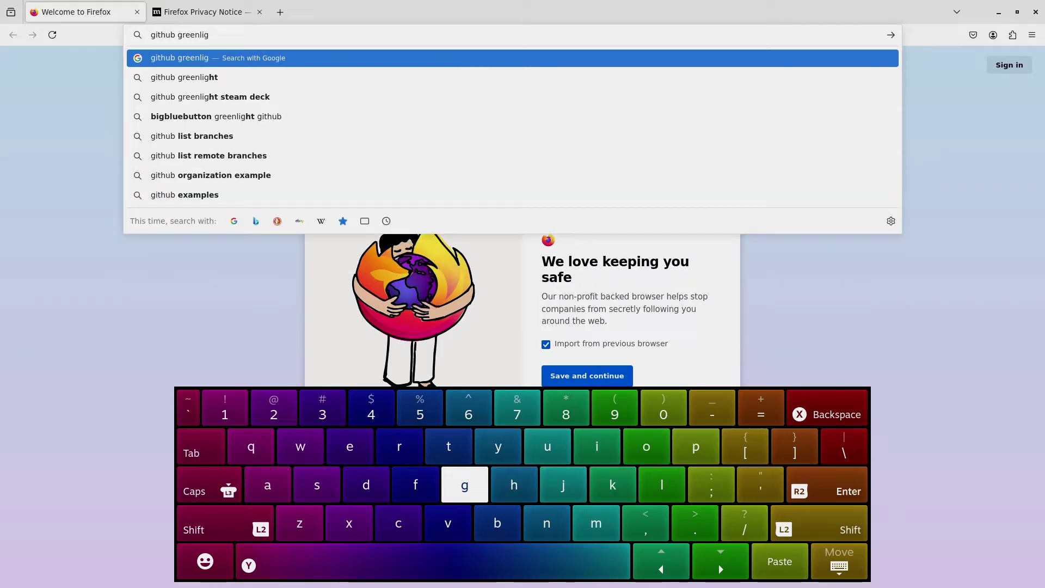
text(h)
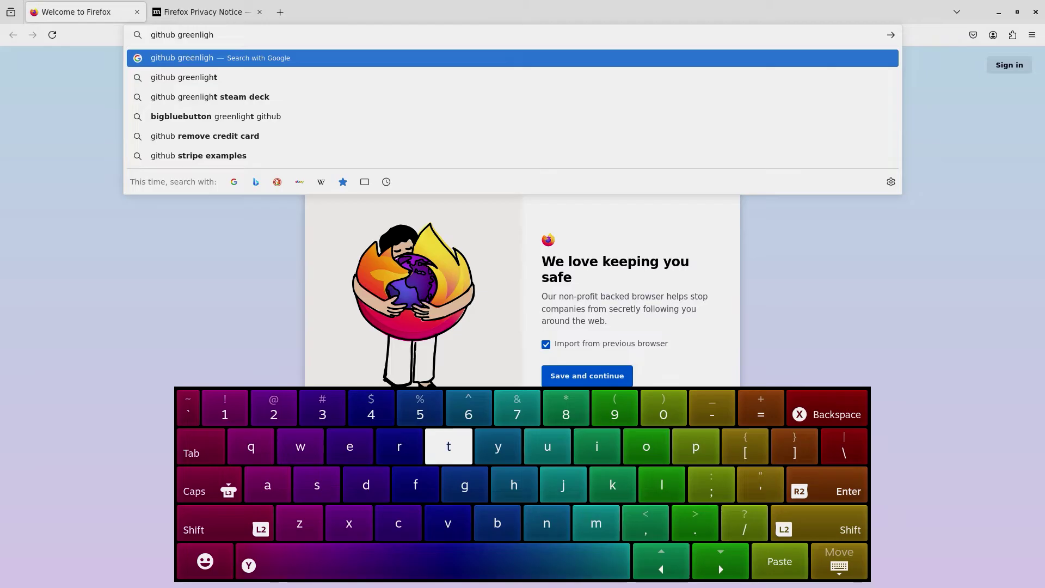
text(t)
key(Return)
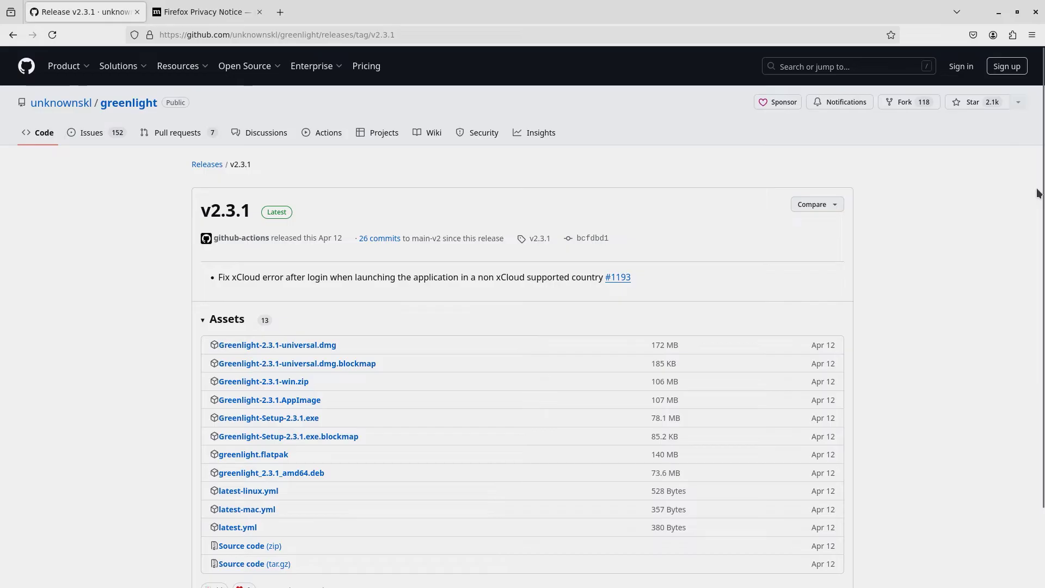
Step: Download Greenlight-2.3.1.AppImage from the v2.3.1 release's Assets list
drag(1037, 193, 1043, 207)
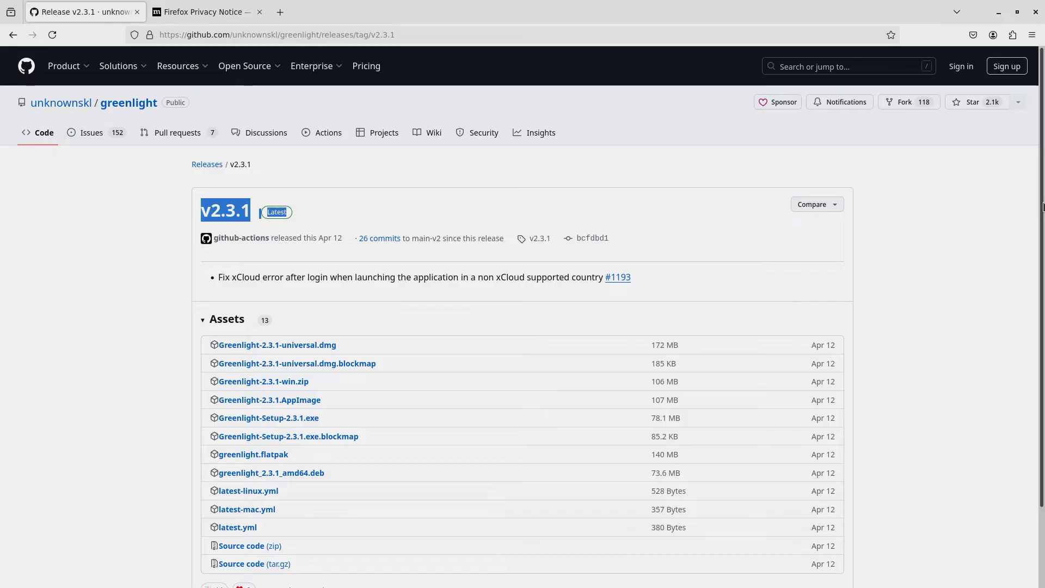
click(971, 241)
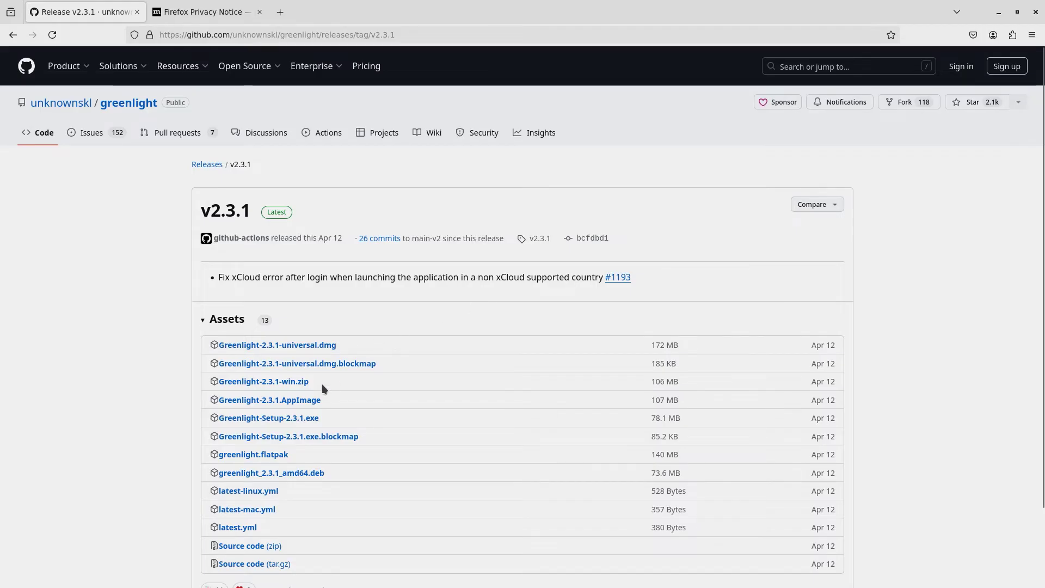
click(291, 401)
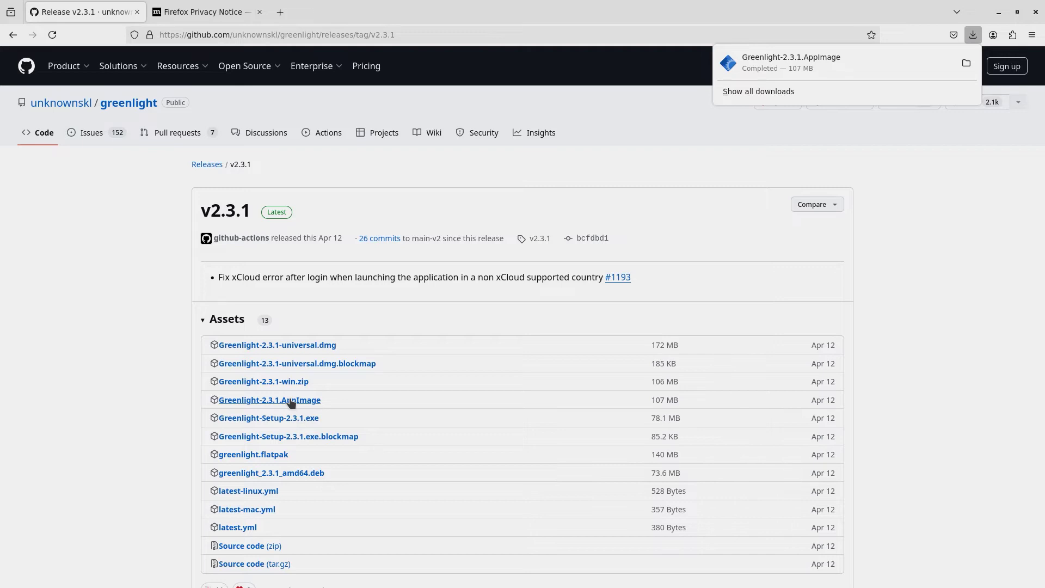
Step: Show Greenlight-2.3.1.AppImage in its Downloads folder from Firefox's Downloads library
click(1031, 39)
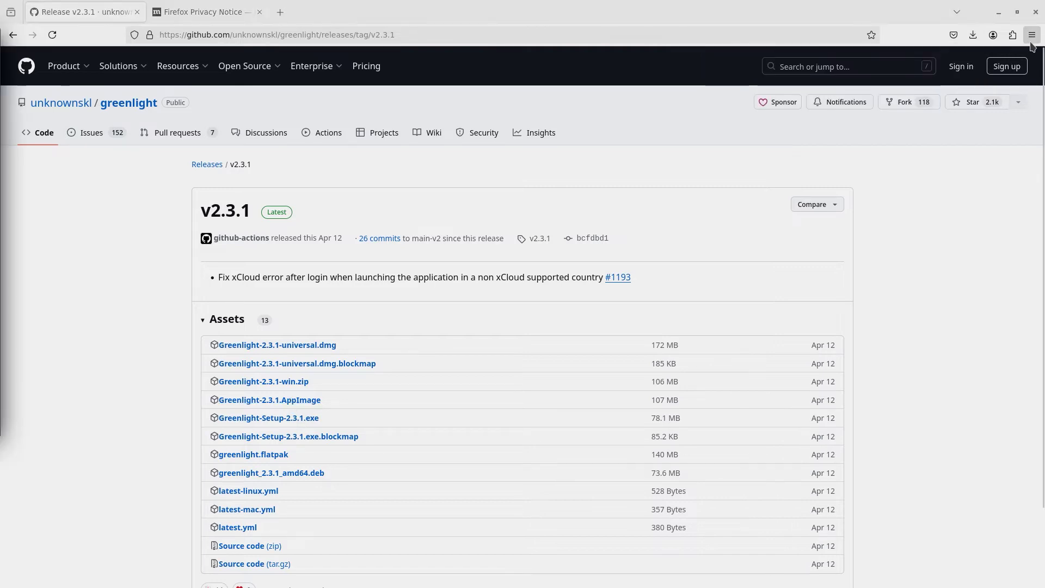
click(1031, 42)
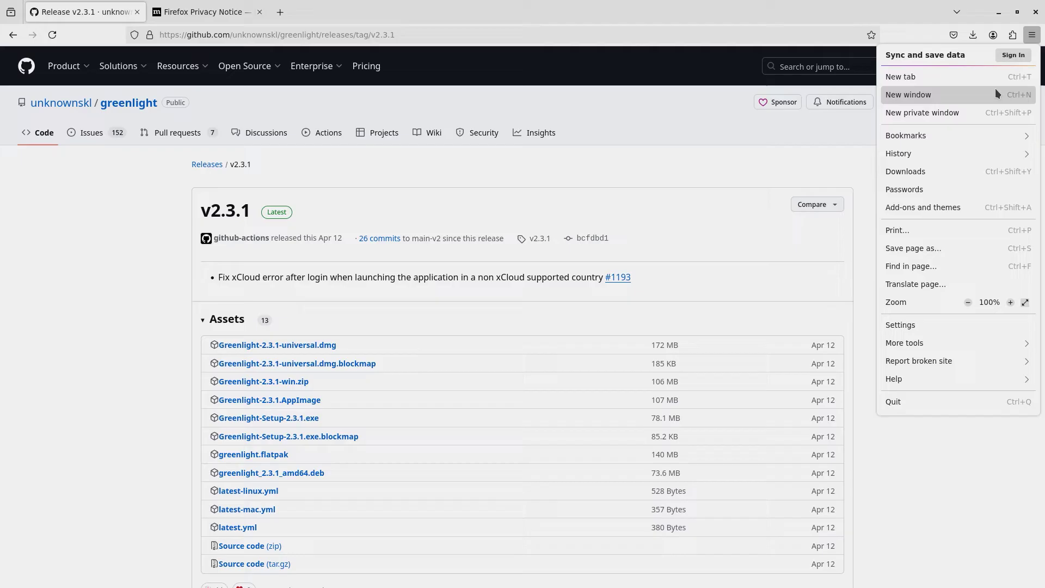
click(958, 168)
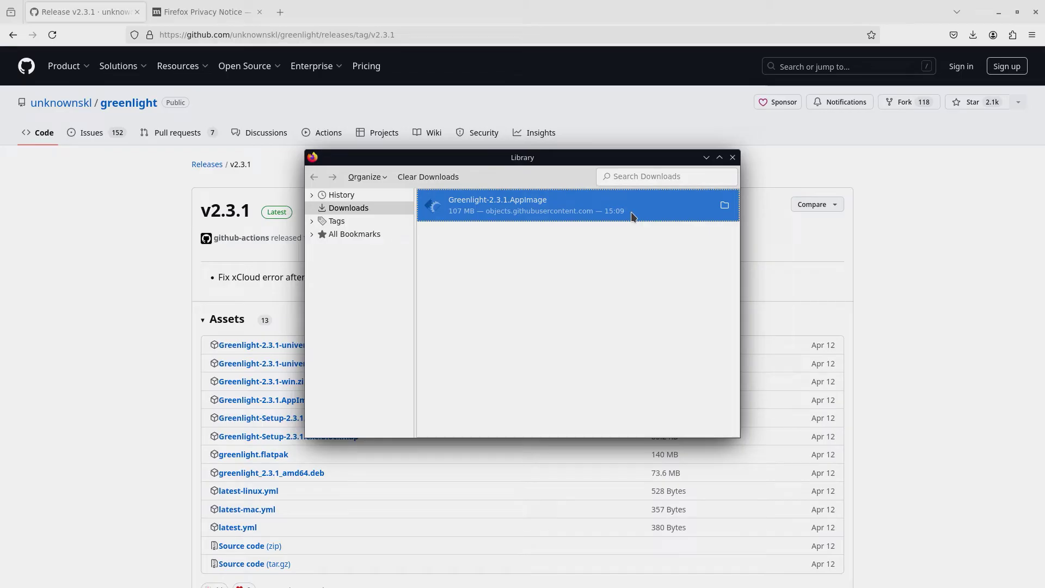
click(725, 206)
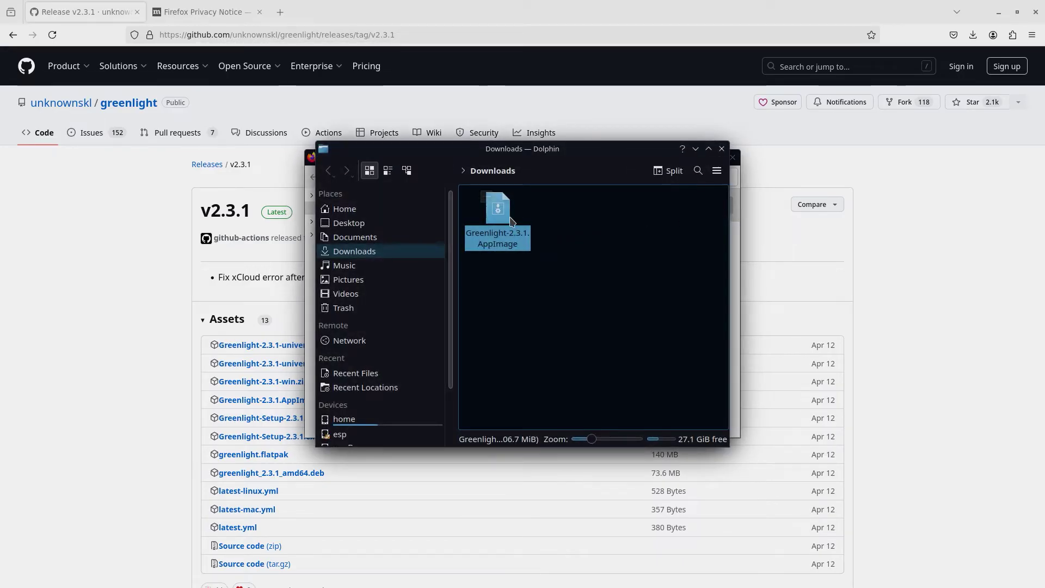
mouse_move(497, 211)
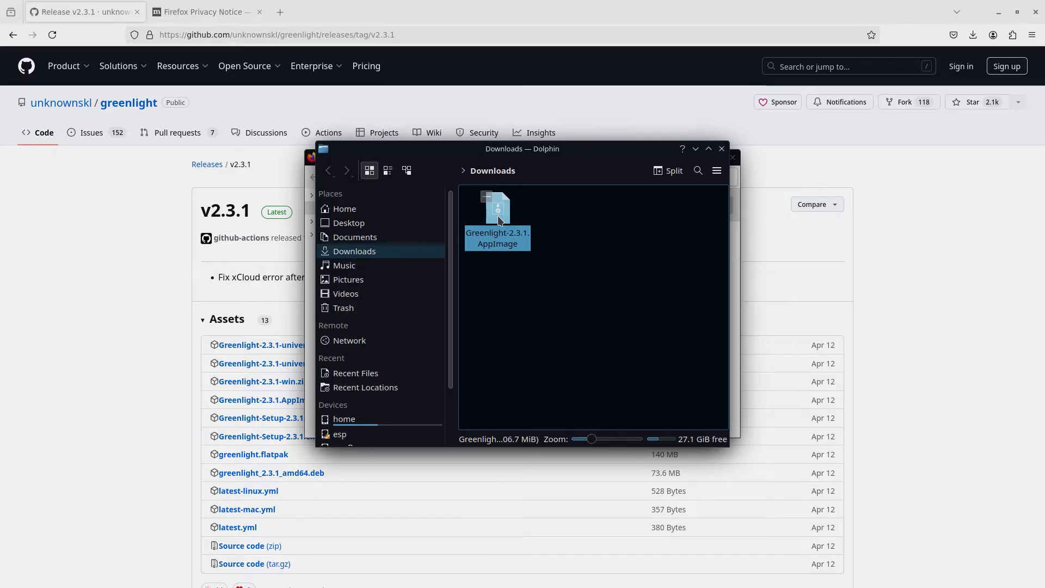
Step: Tick 'Is executable' in the AppImage's Permissions properties and apply it
right_click(499, 220)
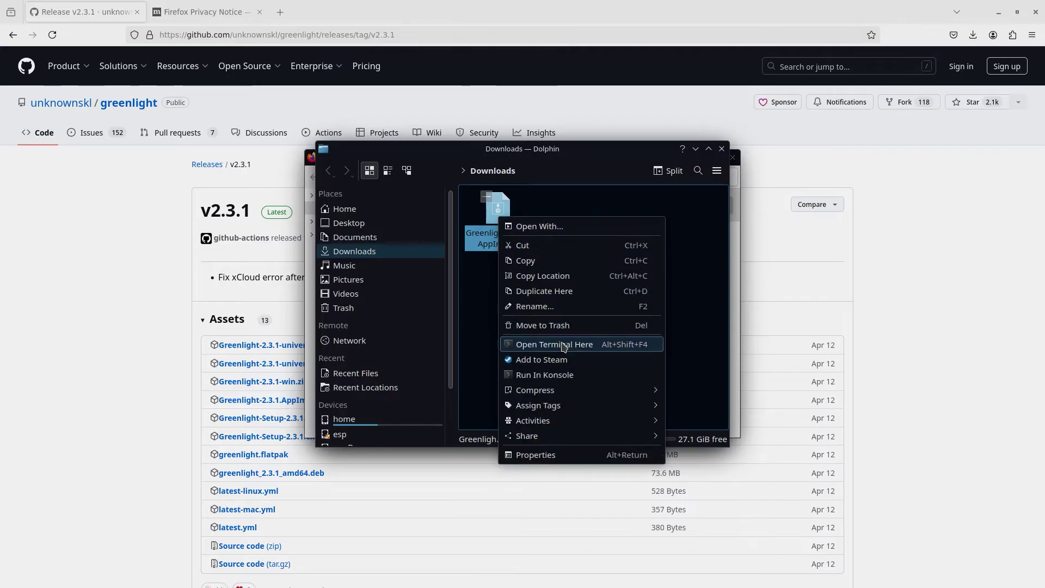
click(595, 460)
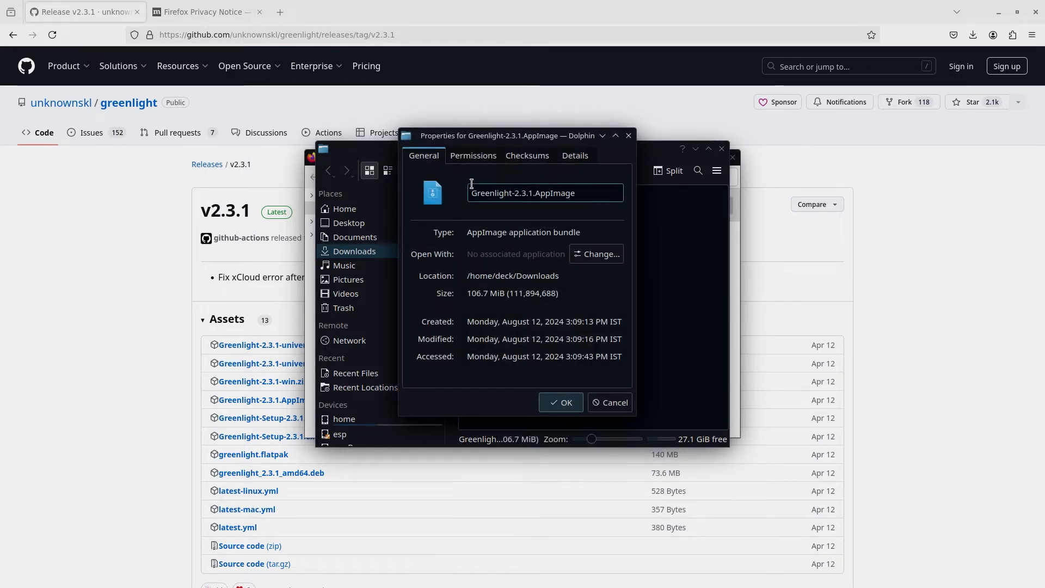
click(485, 159)
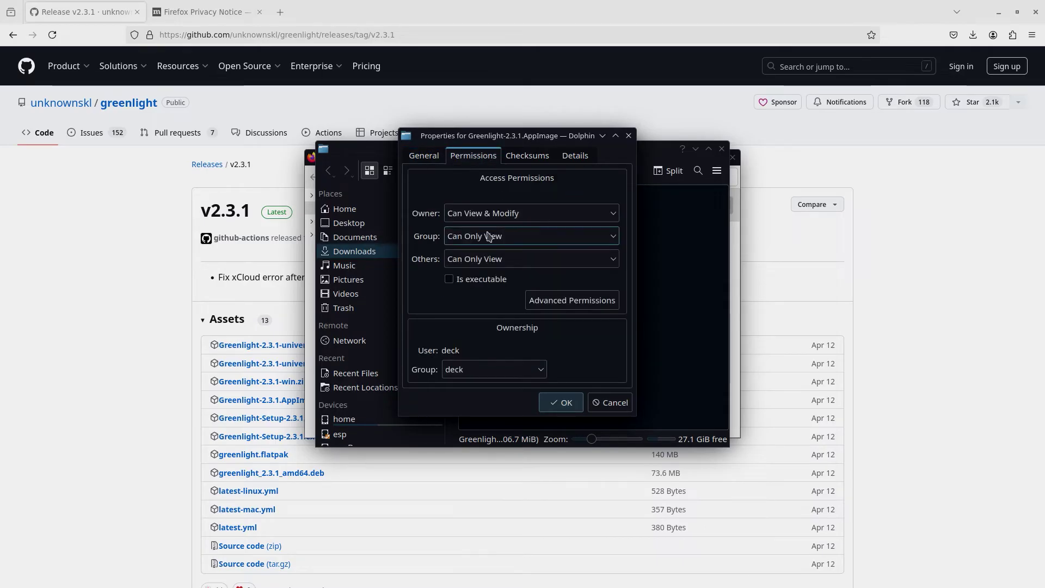
click(450, 280)
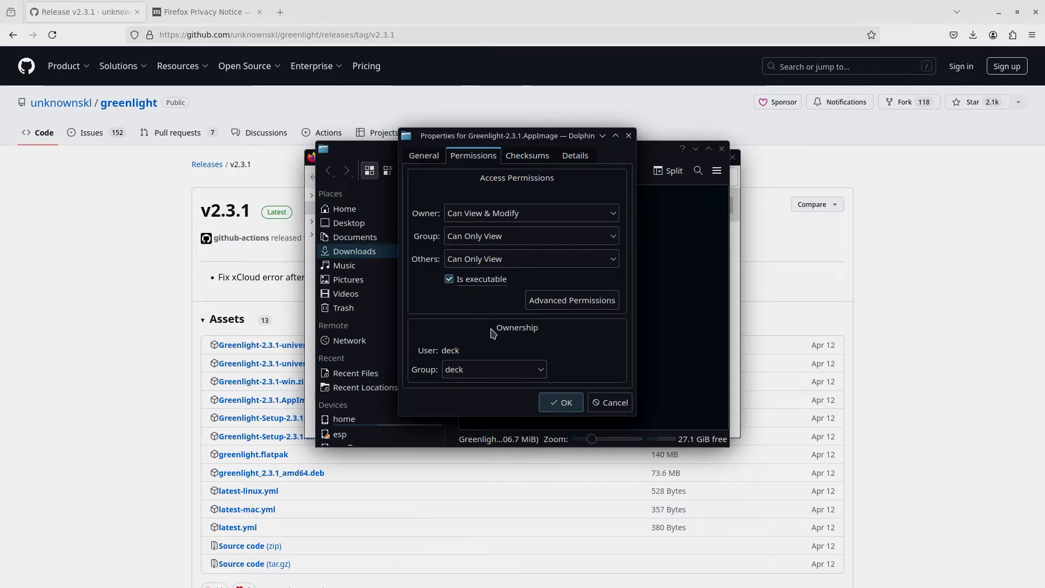
click(563, 407)
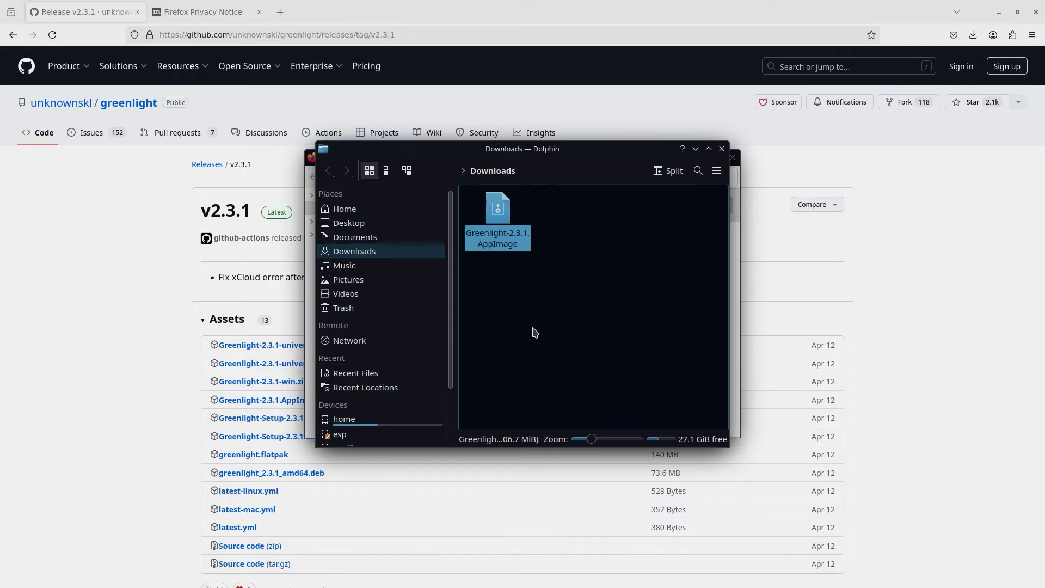
Step: Open Konsole in Downloads and drop the AppImage's full path into it
right_click(506, 235)
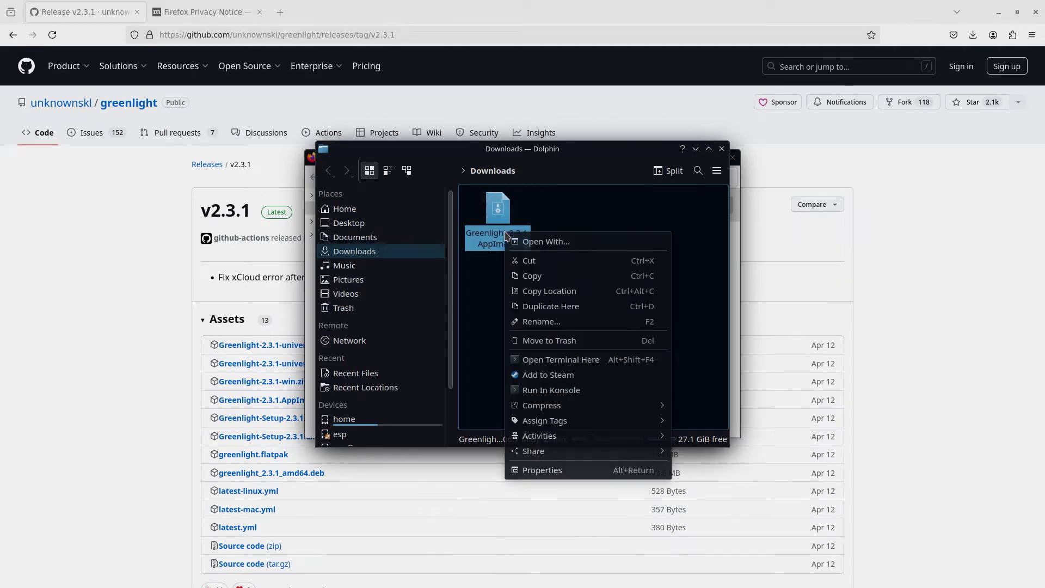
click(564, 362)
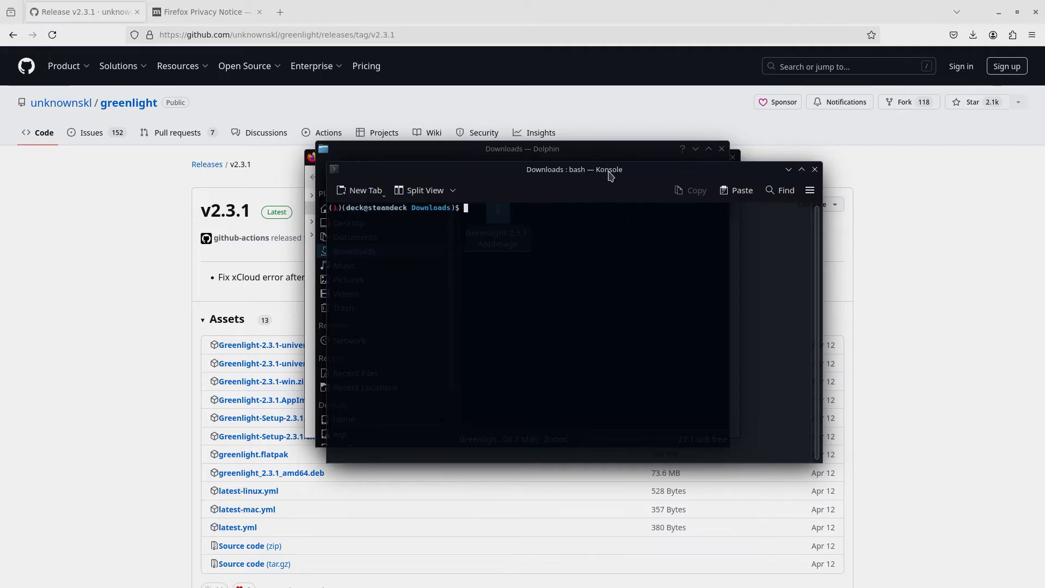
drag(609, 173, 651, 268)
mouse_move(498, 219)
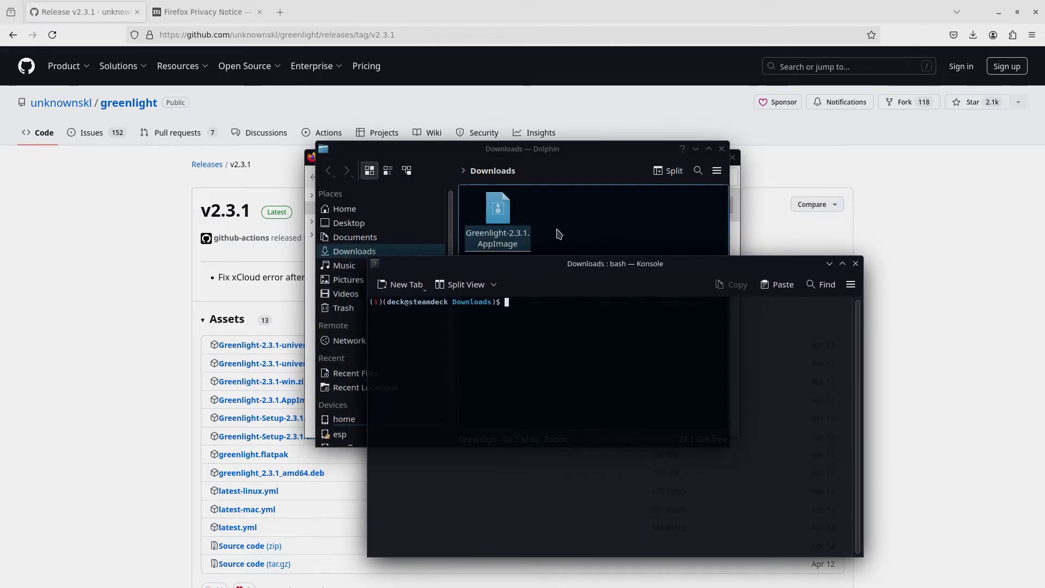
drag(502, 221, 724, 358)
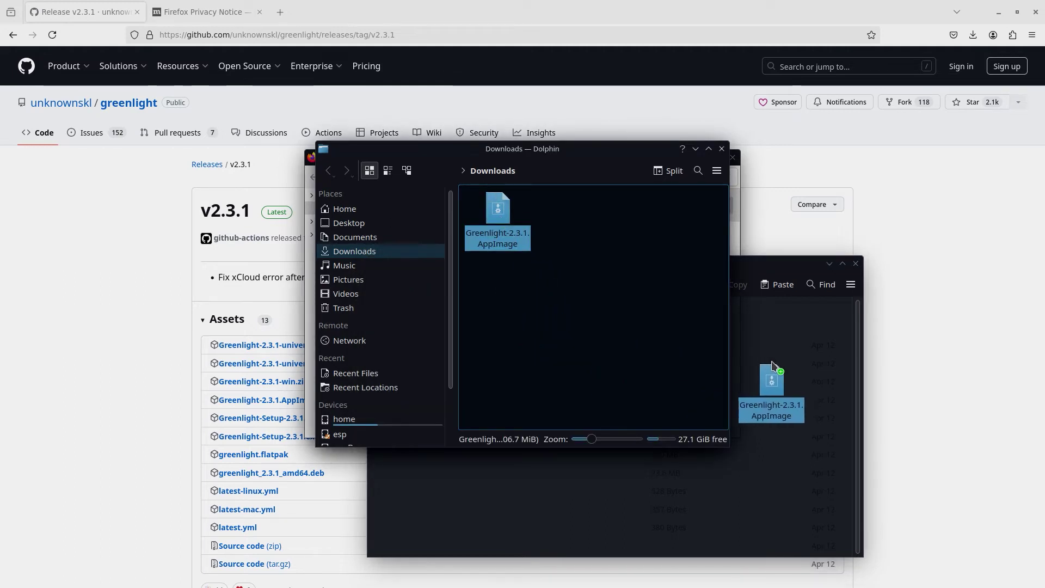
drag(723, 358, 773, 370)
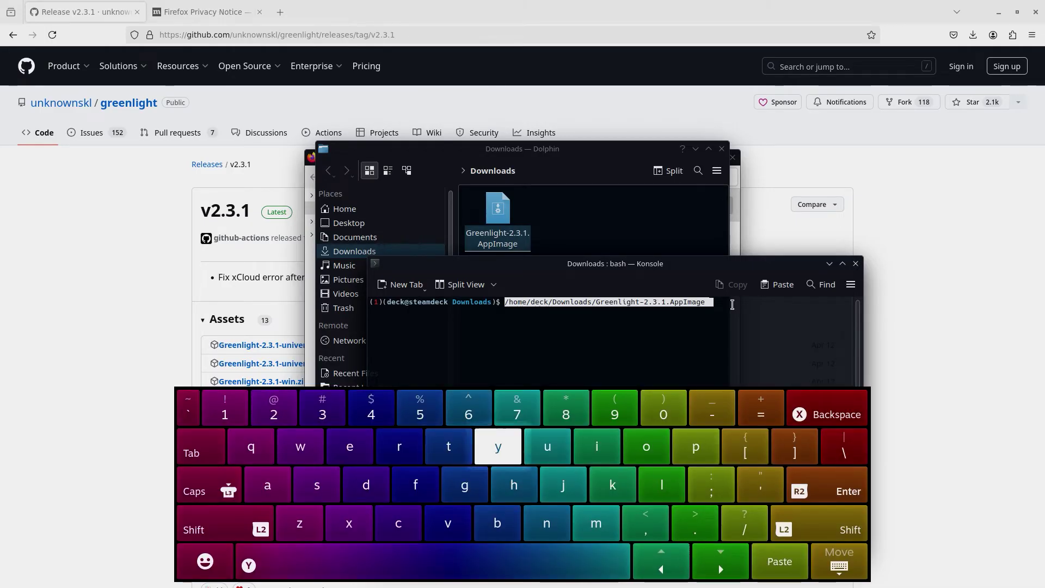
Step: Append the 'install' argument and run the AppImage command
text(o)
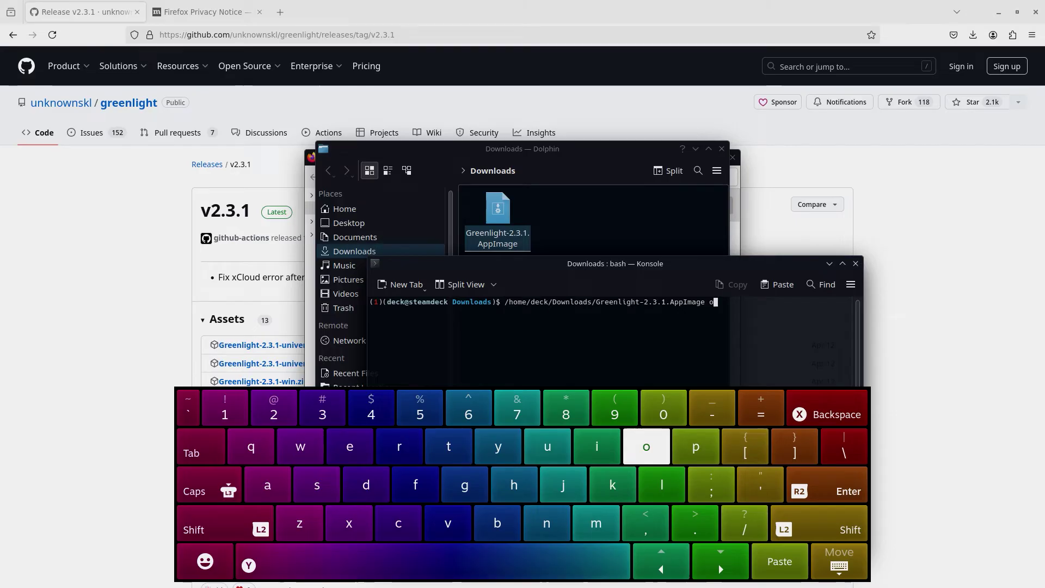
key(BackSpace)
text(install)
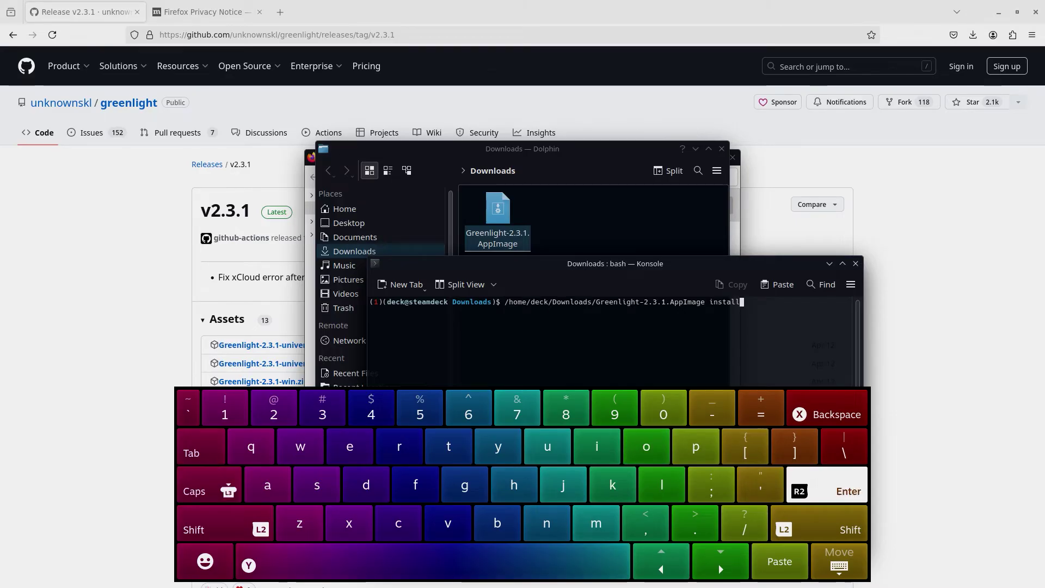
key(Return)
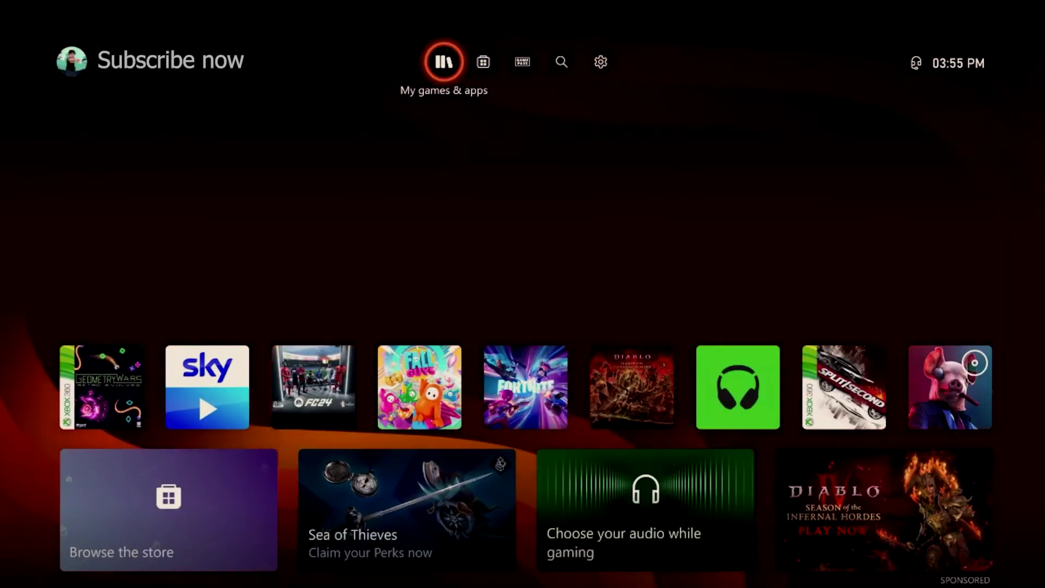
Step: Navigate the Xbox dashboard to Devices & connections > Remote features
key(Left)
key(Right)
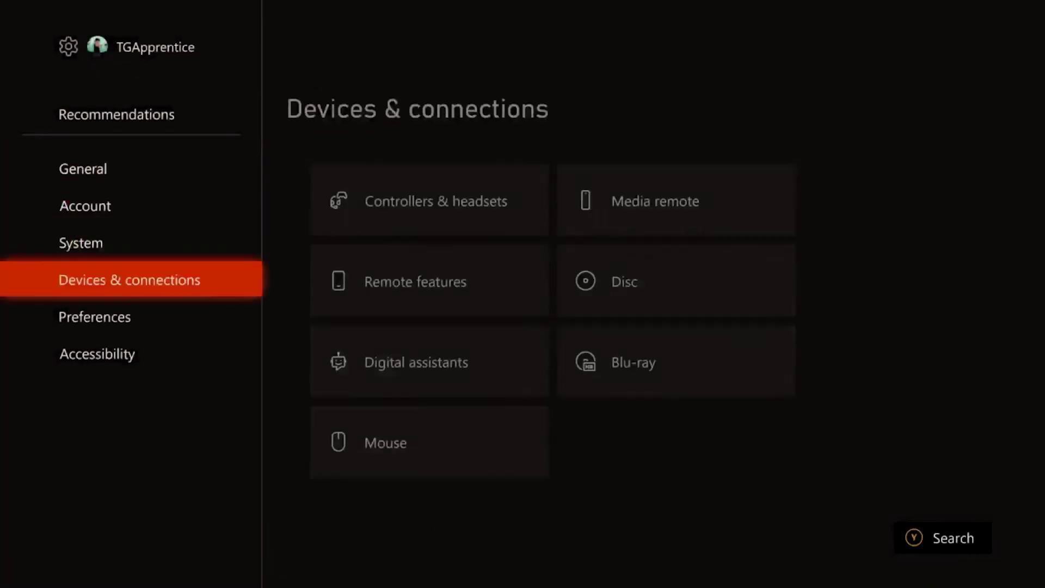
key(Right)
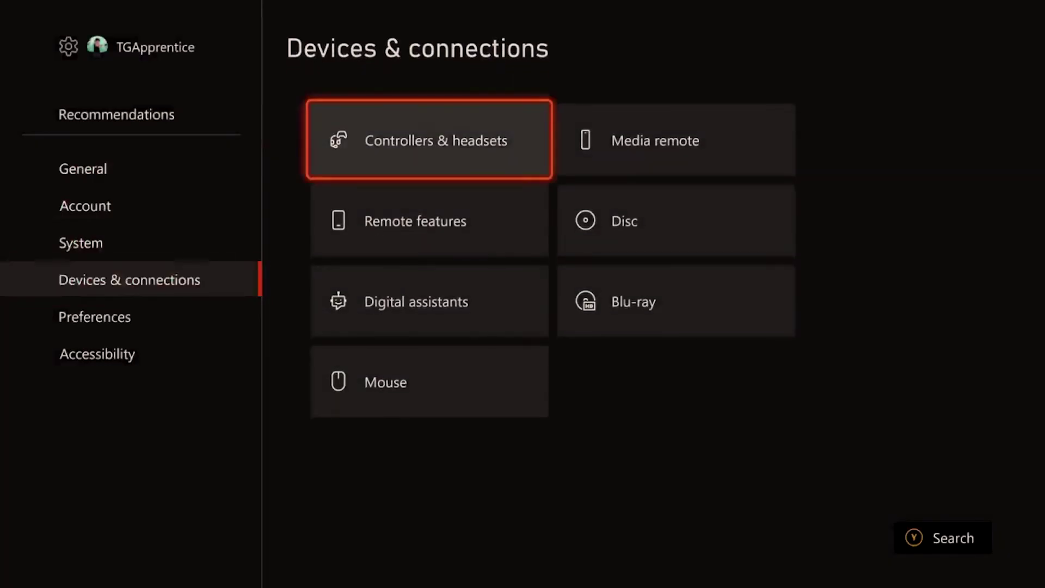
key(Down)
key(Return)
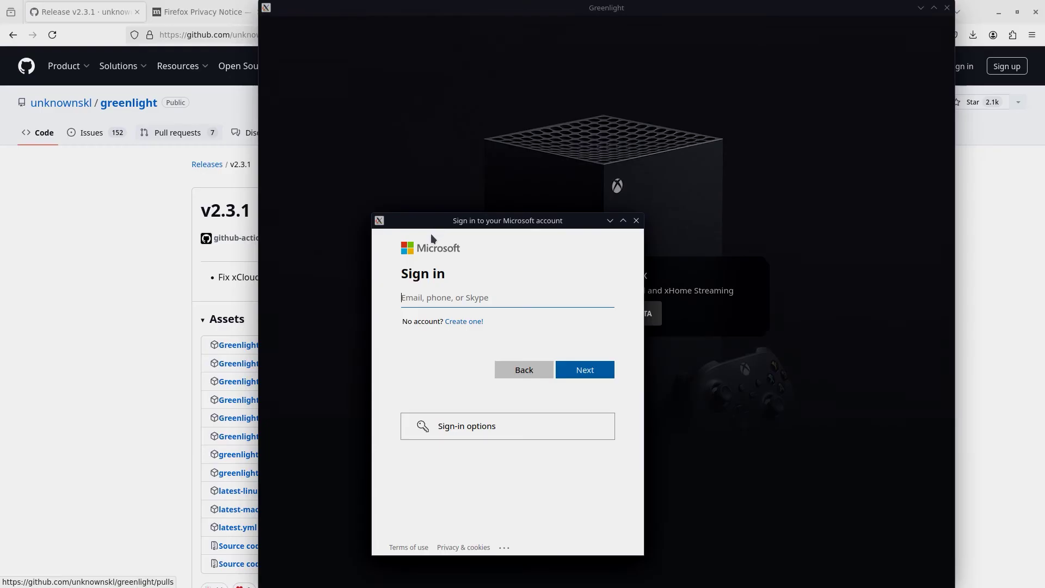
Step: Go back to the Microsoft email sign-in, then start streaming the Xbox console
click(466, 424)
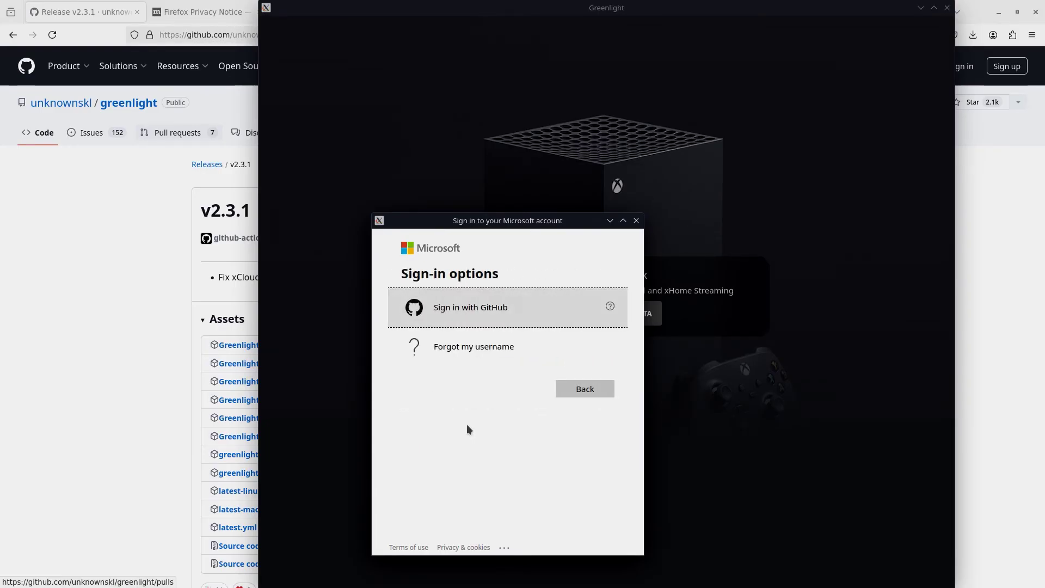
click(578, 390)
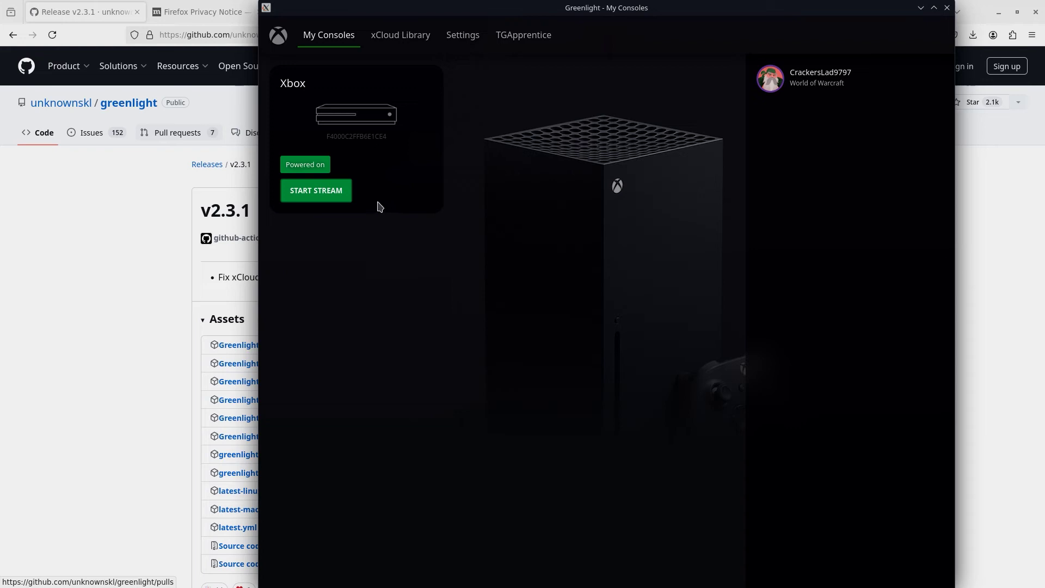
click(341, 198)
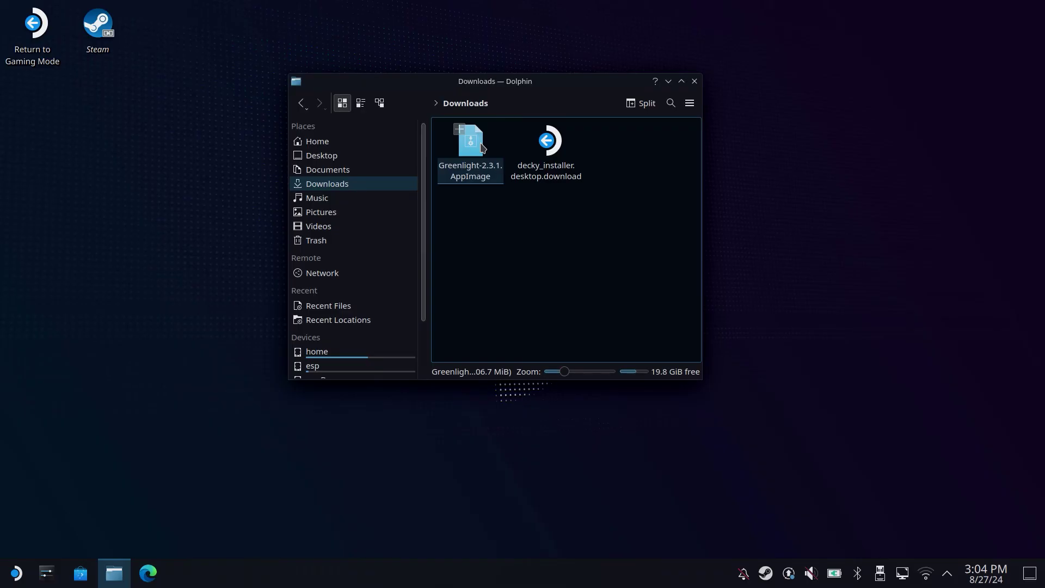
Step: Open the context menu for Greenlight-2.3.1.AppImage in Dolphin's Downloads folder
right_click(481, 146)
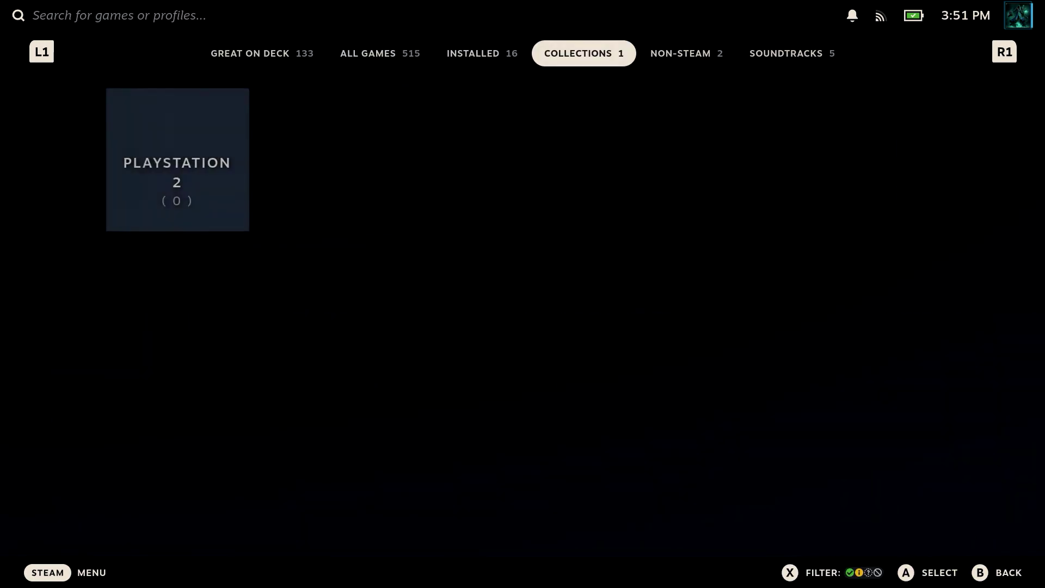
Step: Open the Properties of the Greenlight shortcut in Steam's Non-Steam library
key(Right)
key(Down)
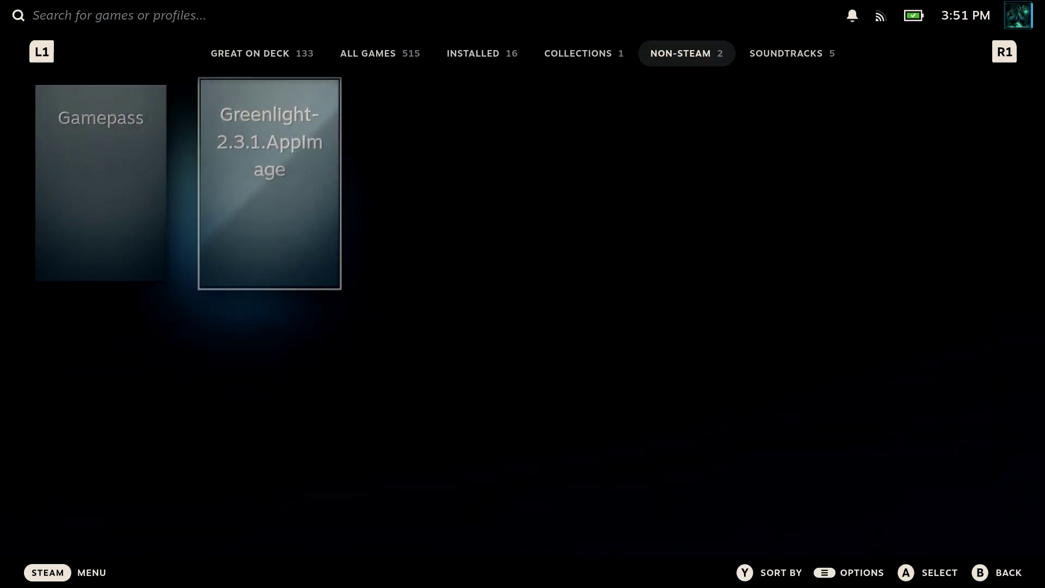
key(Return)
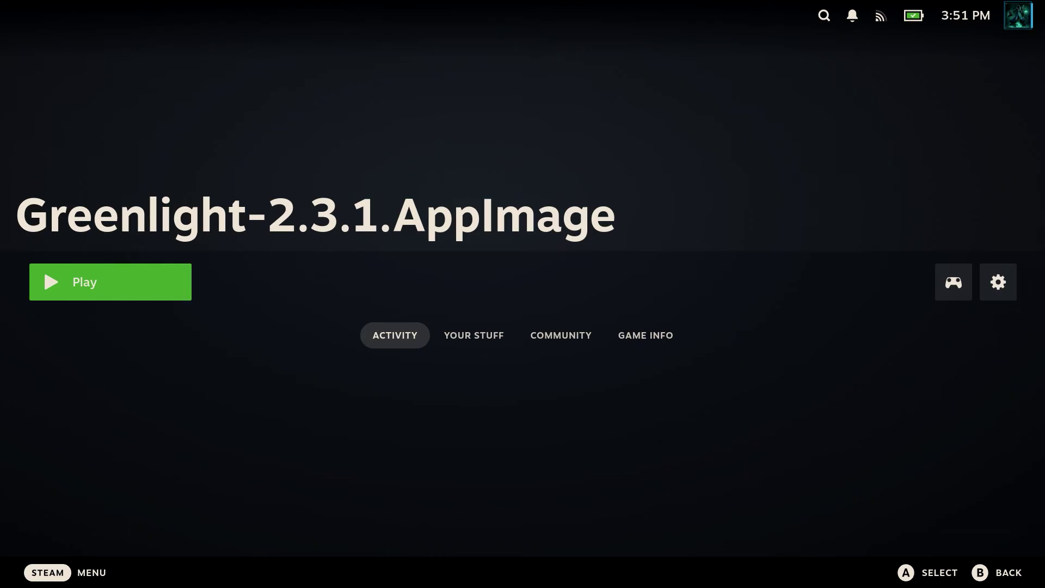
key(Right)
key(Right)
key(Return)
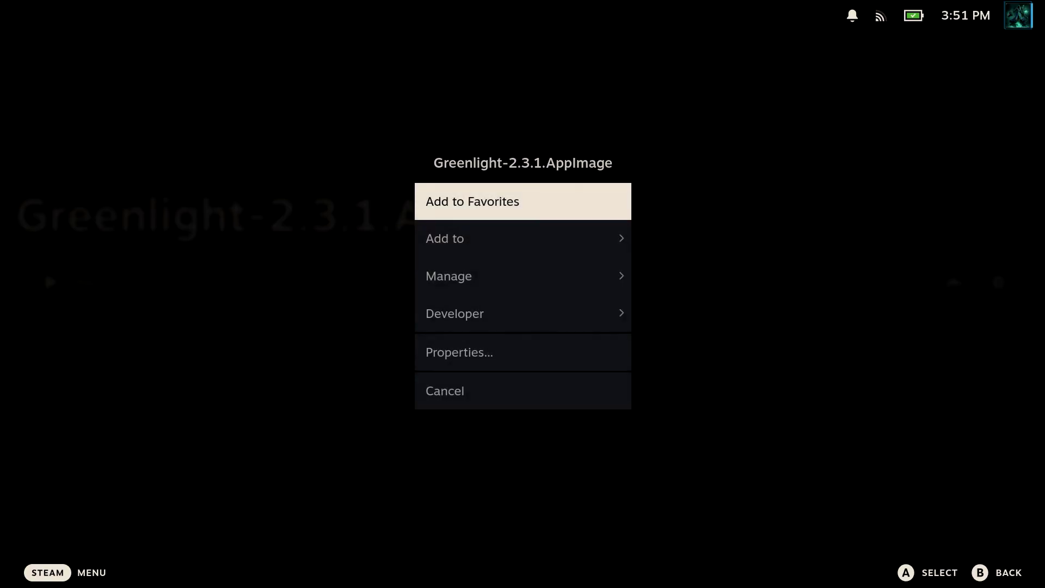
key(Down)
key(Down)
key(Down)
key(Down)
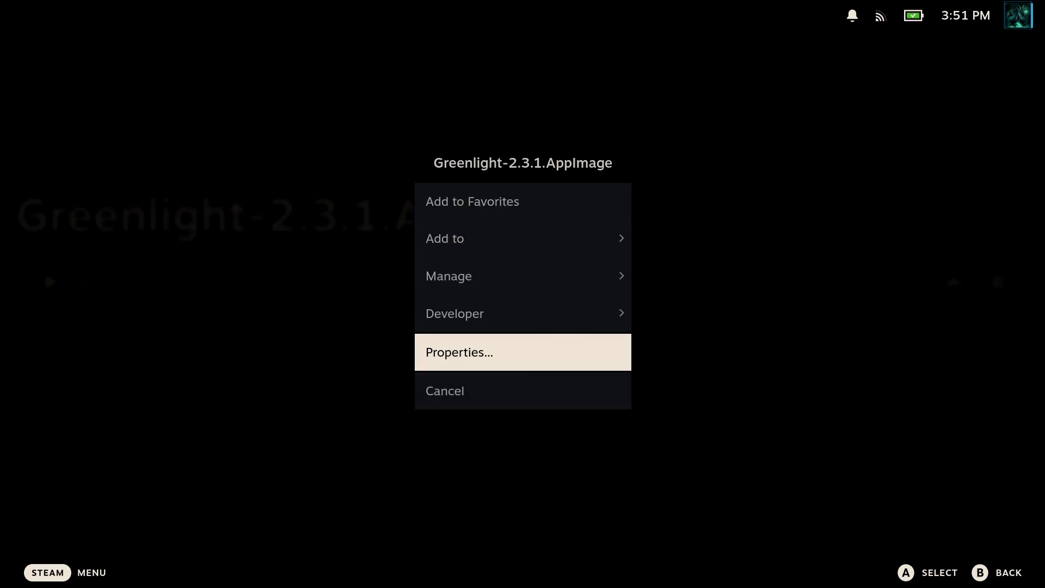
key(Return)
Step: Name the shortcut 'Xbox Series X' with launch options '--no-sandbox --fullscreen'
key(Right)
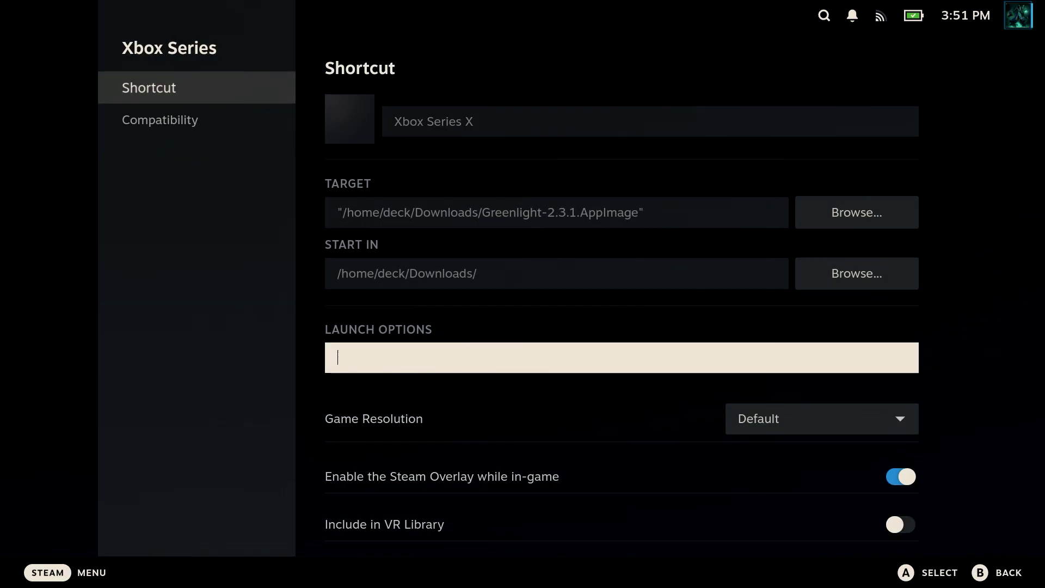
key(Return)
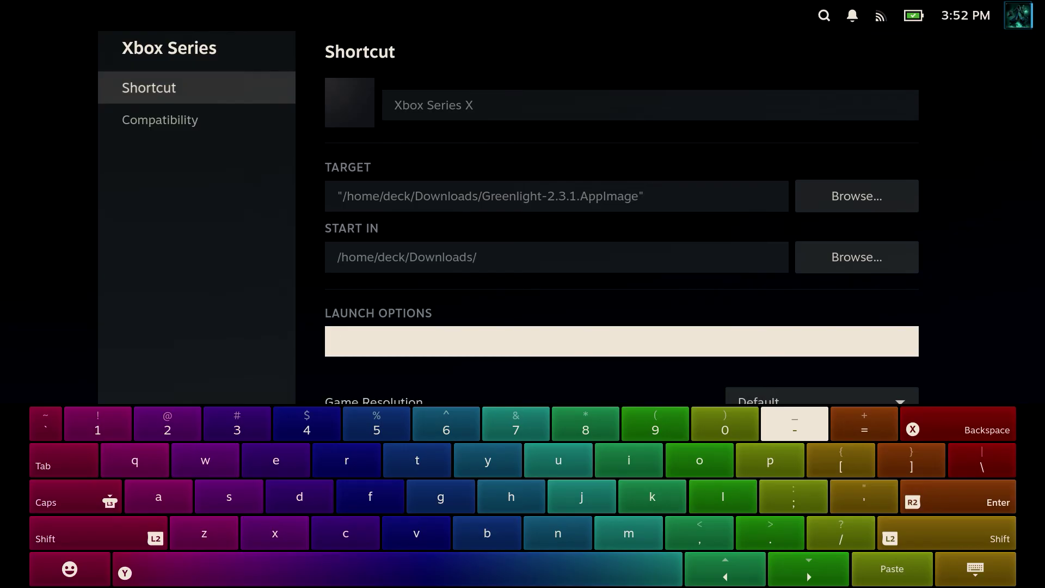
text(--no-sandbox --fullscreen)
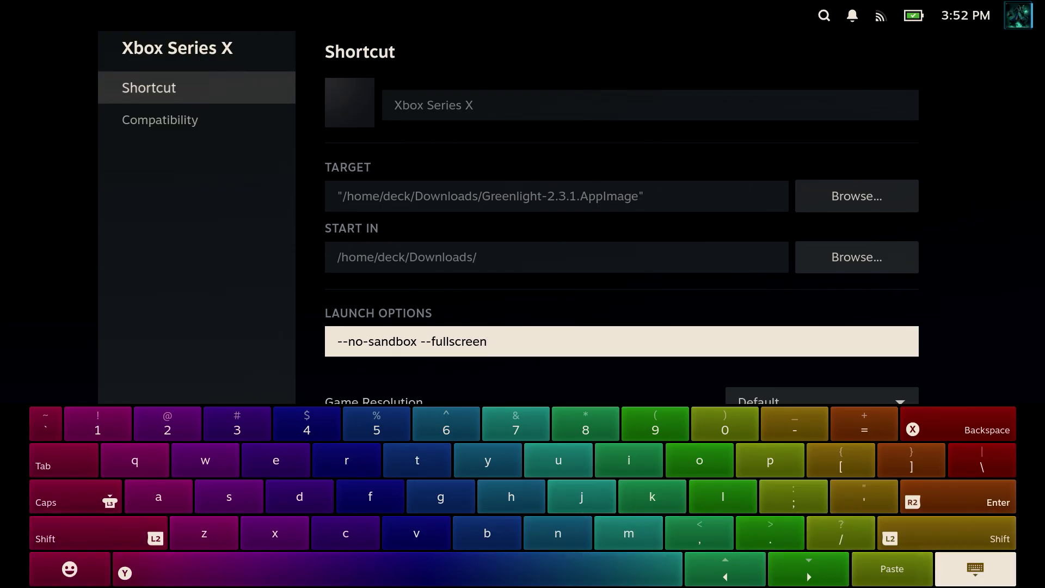
key(Escape)
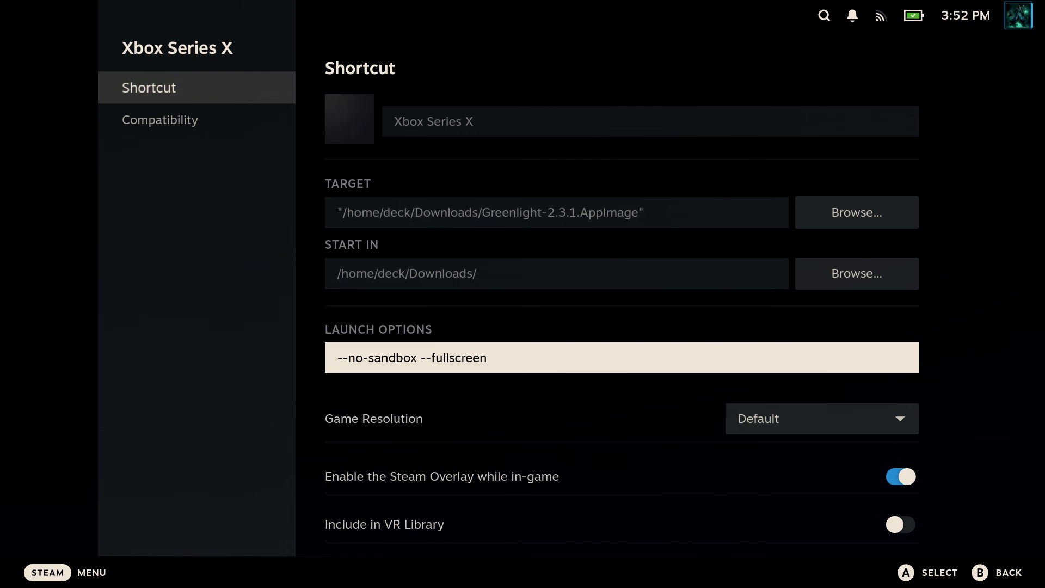
key(Escape)
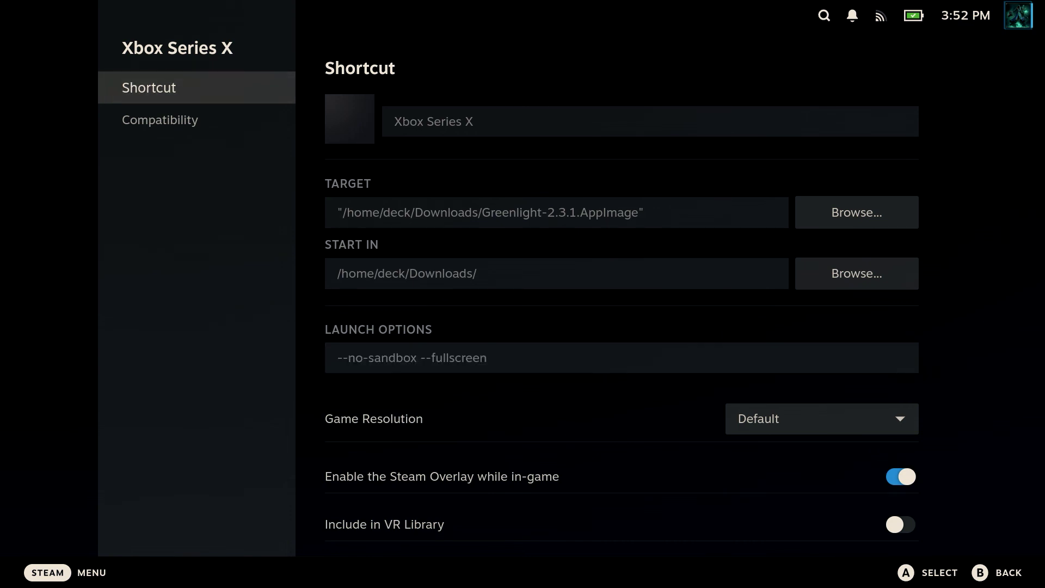
Step: Close the shortcut properties and start the Xbox stream in Greenlight
key(Escape)
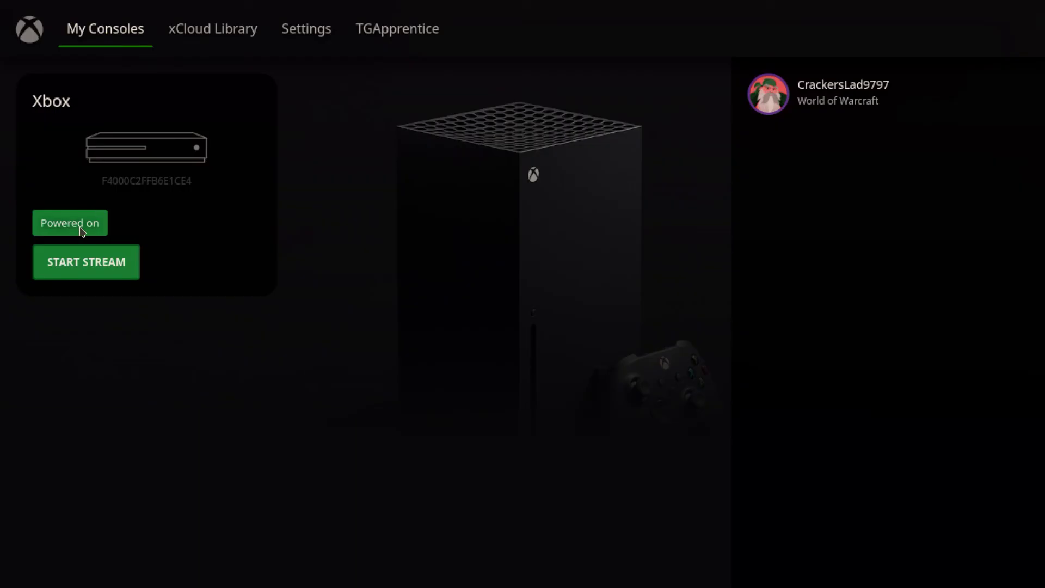
click(107, 272)
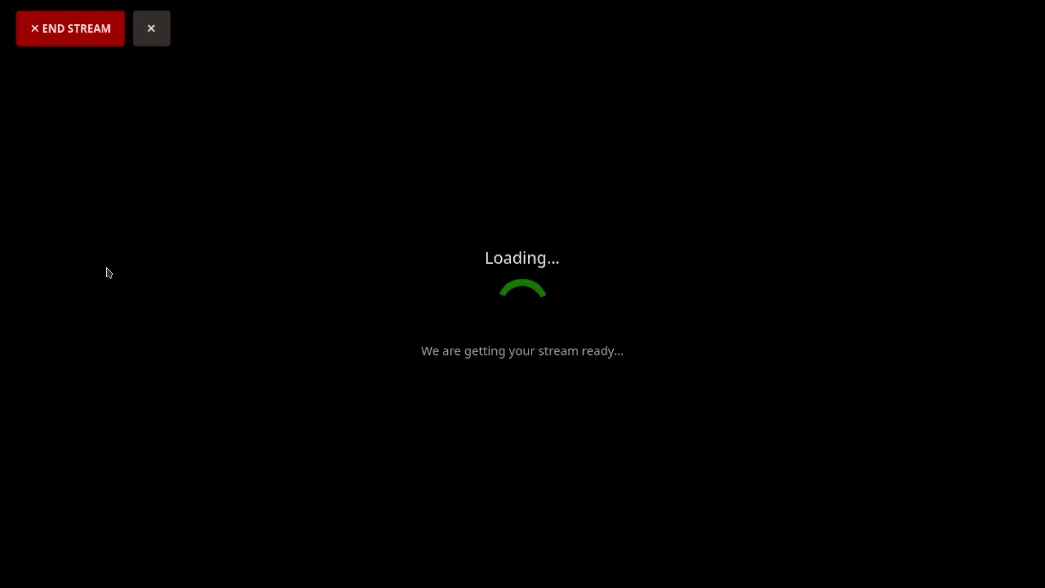